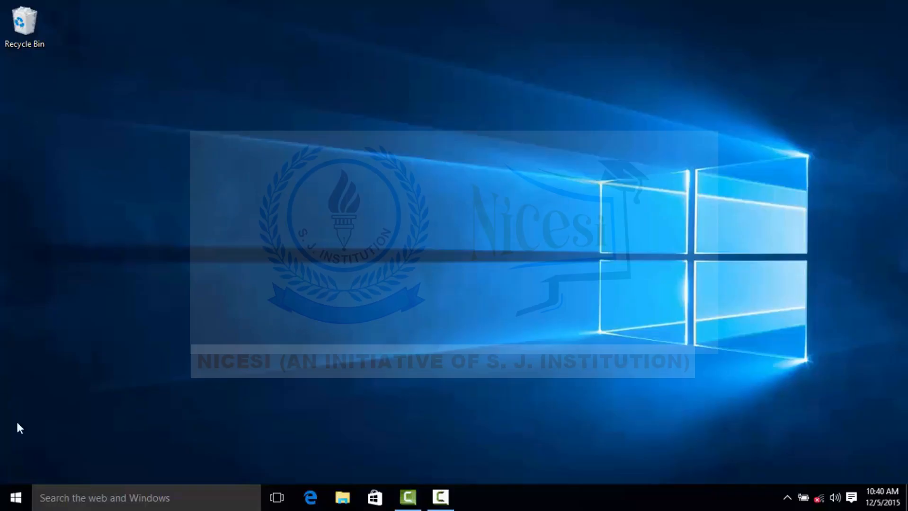
Launch WordPad from the Windows Accessories group of installed apps and close its blank document window
{"action": "left_click", "coordinate": [23, 504]}
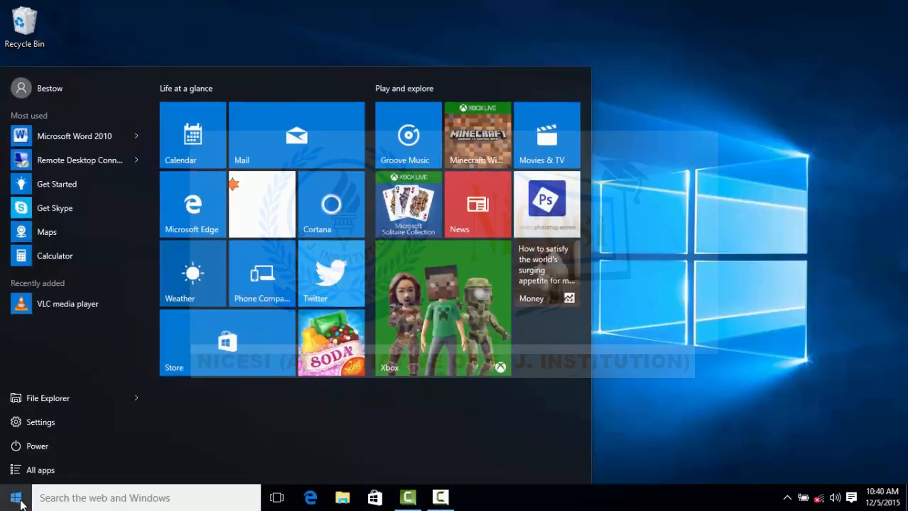
{"action": "left_click", "coordinate": [40, 471]}
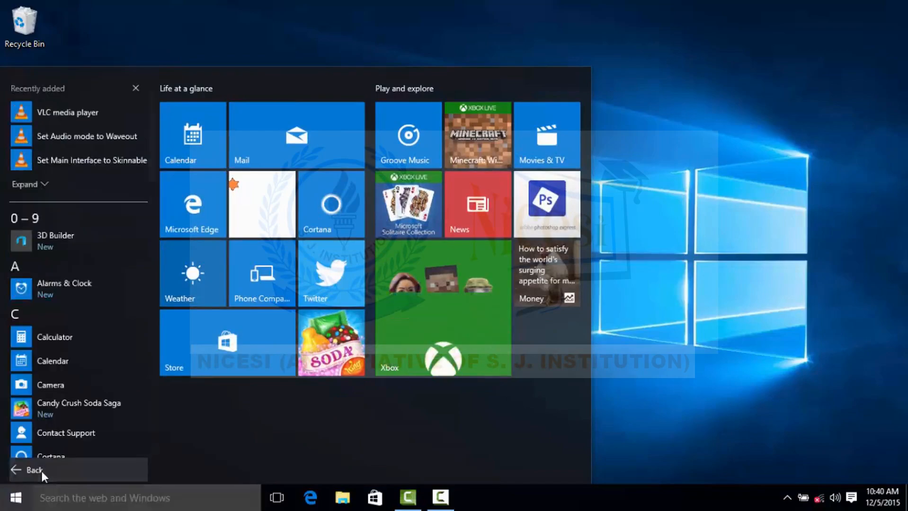
{"action": "scroll", "coordinate": [86, 265], "scroll_direction": "down", "scroll_amount": 6}
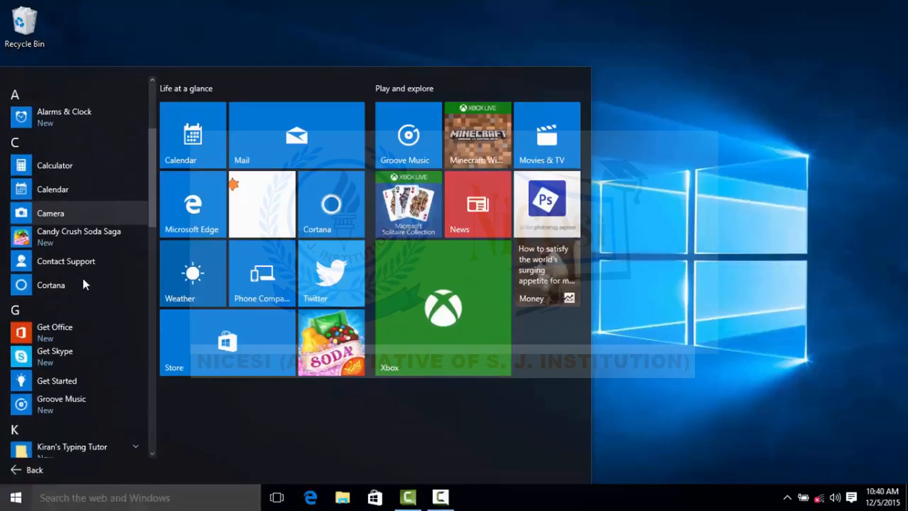
{"action": "scroll", "coordinate": [99, 323], "scroll_direction": "down", "scroll_amount": 6}
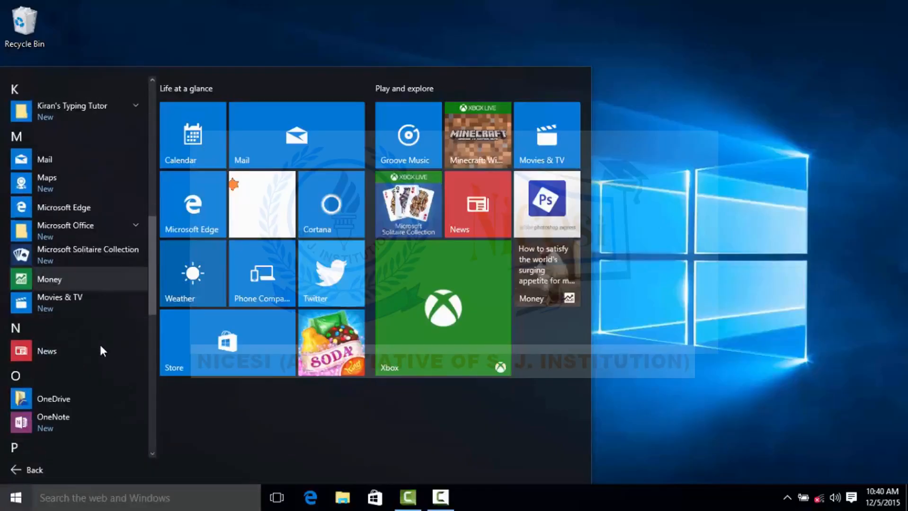
{"action": "scroll", "coordinate": [103, 366], "scroll_direction": "down", "scroll_amount": 6}
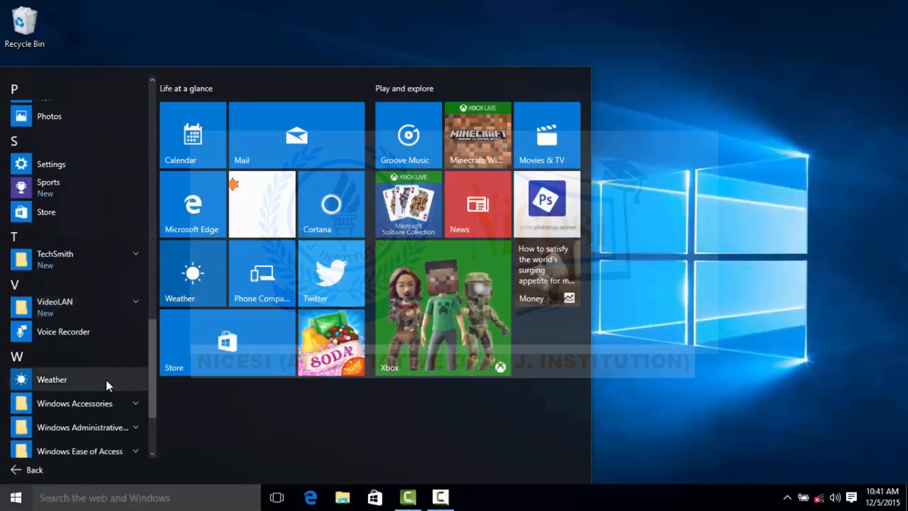
{"action": "scroll", "coordinate": [97, 429], "scroll_direction": "down", "scroll_amount": 1}
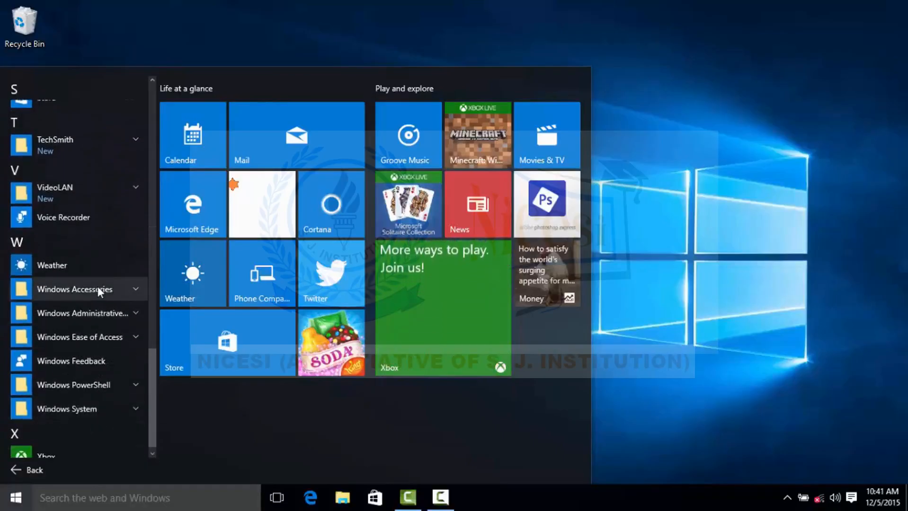
{"action": "left_click", "coordinate": [98, 289]}
{"action": "scroll", "coordinate": [98, 335], "scroll_direction": "down", "scroll_amount": 3}
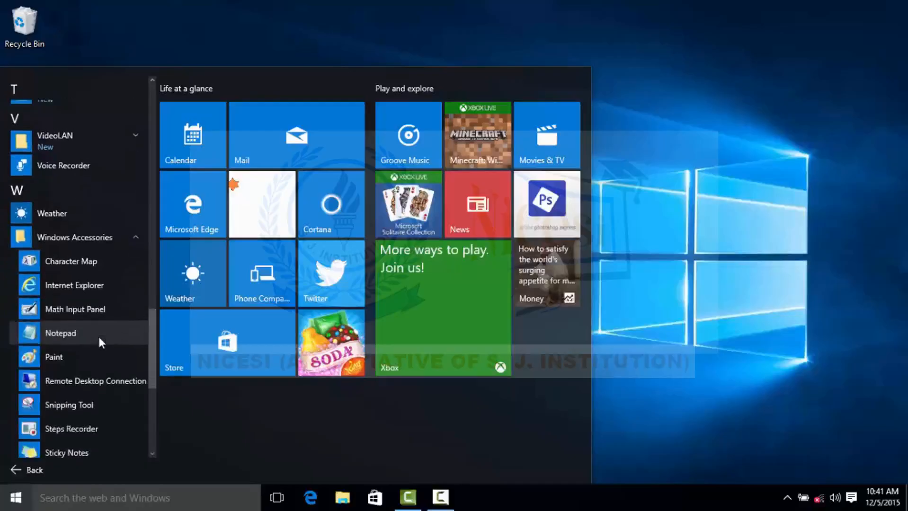
{"action": "scroll", "coordinate": [97, 353], "scroll_direction": "down", "scroll_amount": 1}
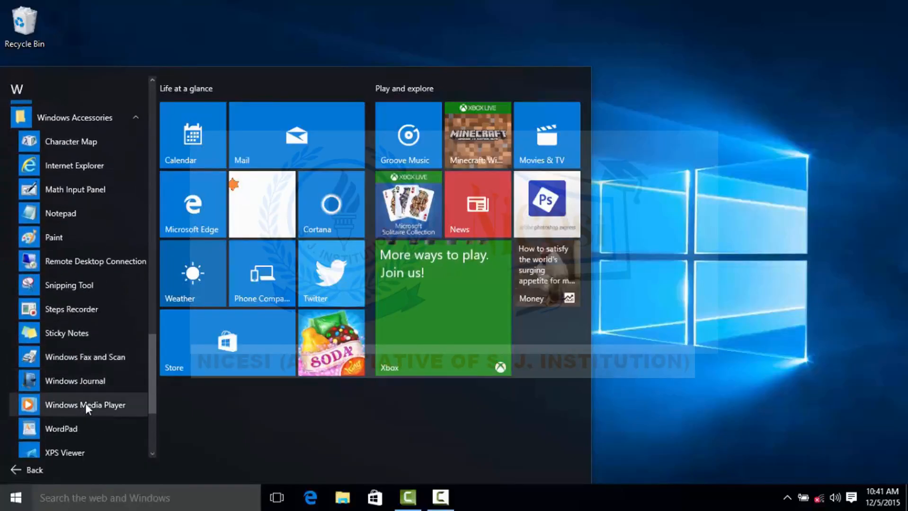
{"action": "left_click", "coordinate": [72, 431]}
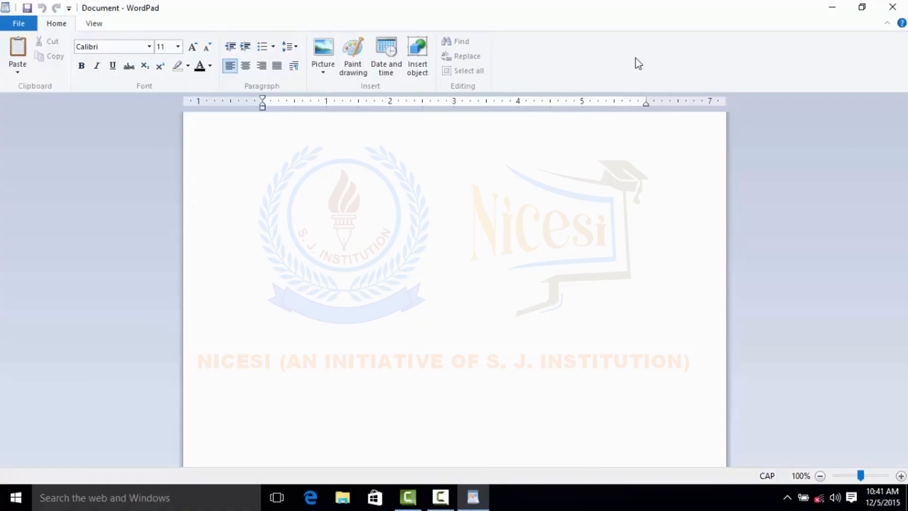
{"action": "left_click", "coordinate": [902, 9]}
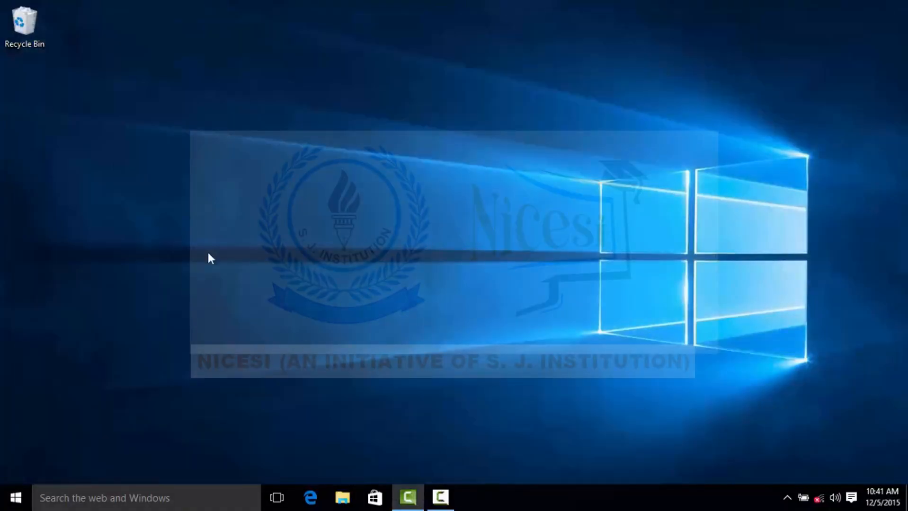
Pin WordPad from the Windows Accessories group to Start
{"action": "left_click", "coordinate": [16, 498]}
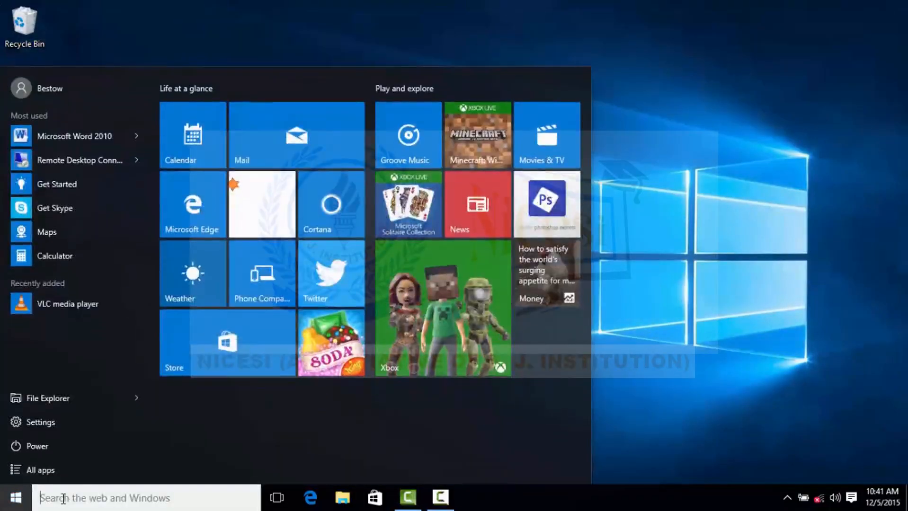
{"action": "left_click", "coordinate": [22, 478]}
{"action": "scroll", "coordinate": [33, 345], "scroll_direction": "down", "scroll_amount": 8}
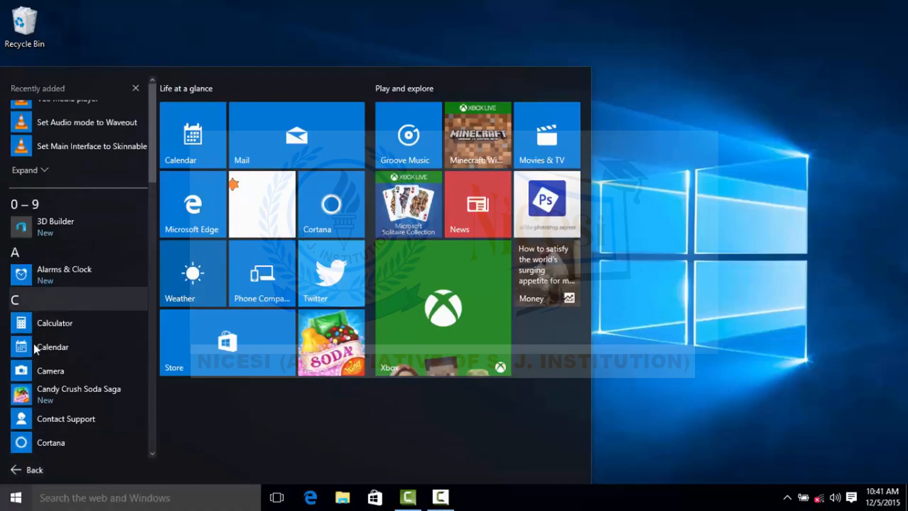
{"action": "scroll", "coordinate": [43, 374], "scroll_direction": "down", "scroll_amount": 3}
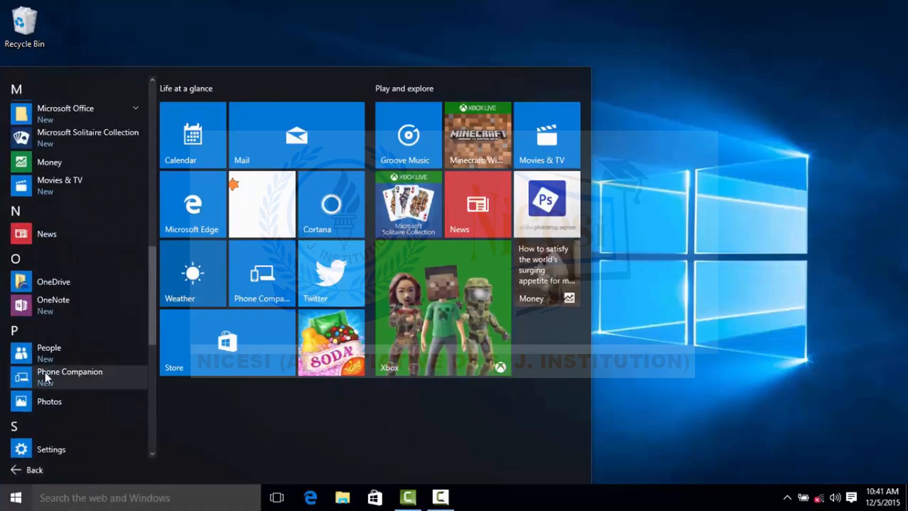
{"action": "scroll", "coordinate": [71, 364], "scroll_direction": "down", "scroll_amount": 5}
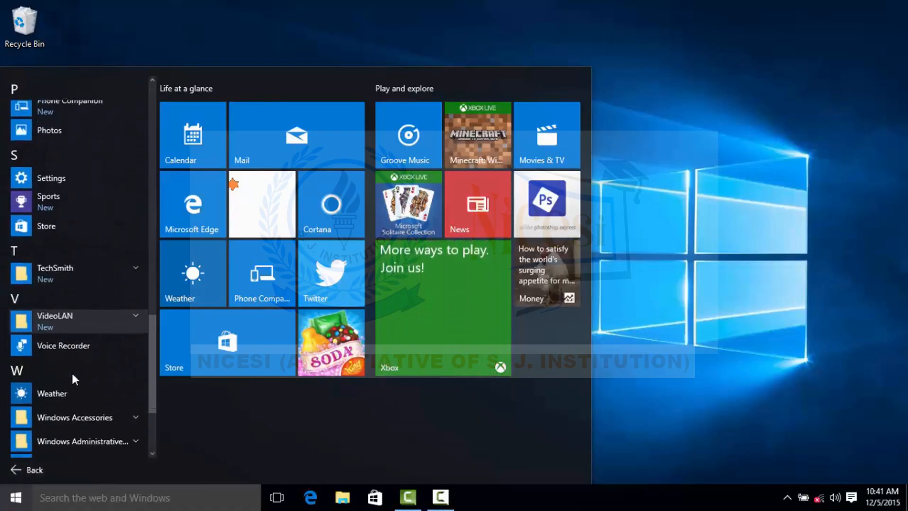
{"action": "scroll", "coordinate": [71, 371], "scroll_direction": "down", "scroll_amount": 3}
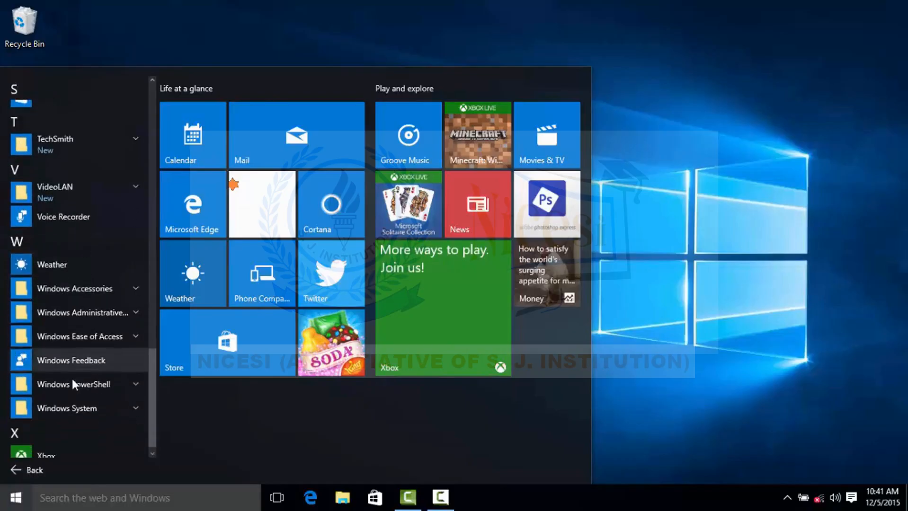
{"action": "left_click", "coordinate": [91, 289]}
{"action": "scroll", "coordinate": [84, 370], "scroll_direction": "down", "scroll_amount": 2}
{"action": "scroll", "coordinate": [80, 403], "scroll_direction": "down", "scroll_amount": 1}
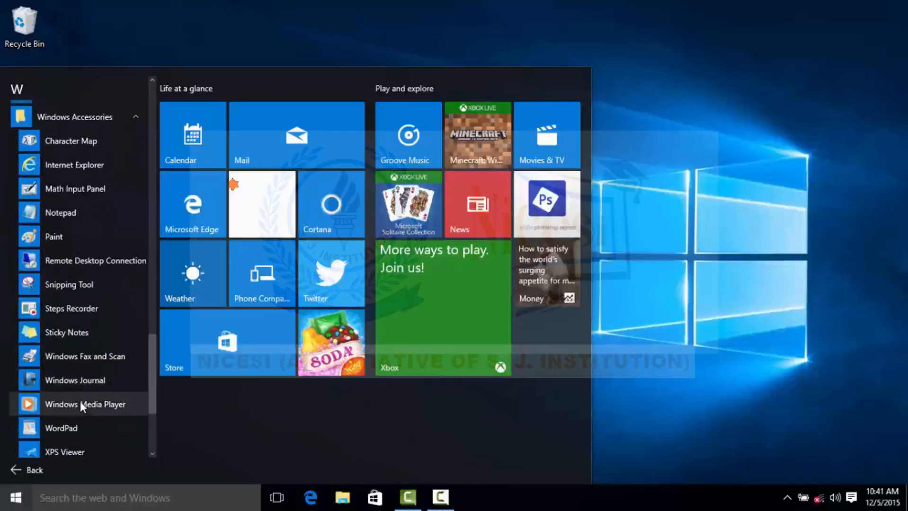
{"action": "scroll", "coordinate": [80, 401], "scroll_direction": "down", "scroll_amount": 2}
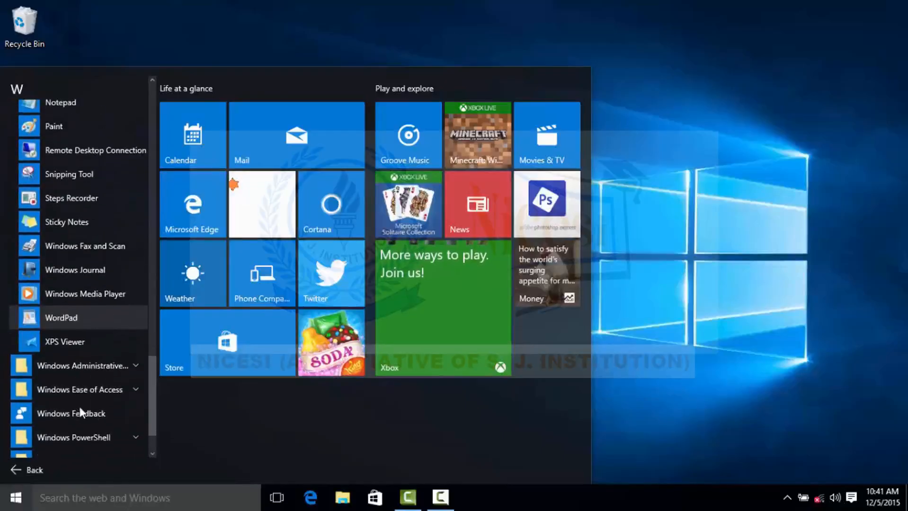
{"action": "right_click", "coordinate": [55, 319]}
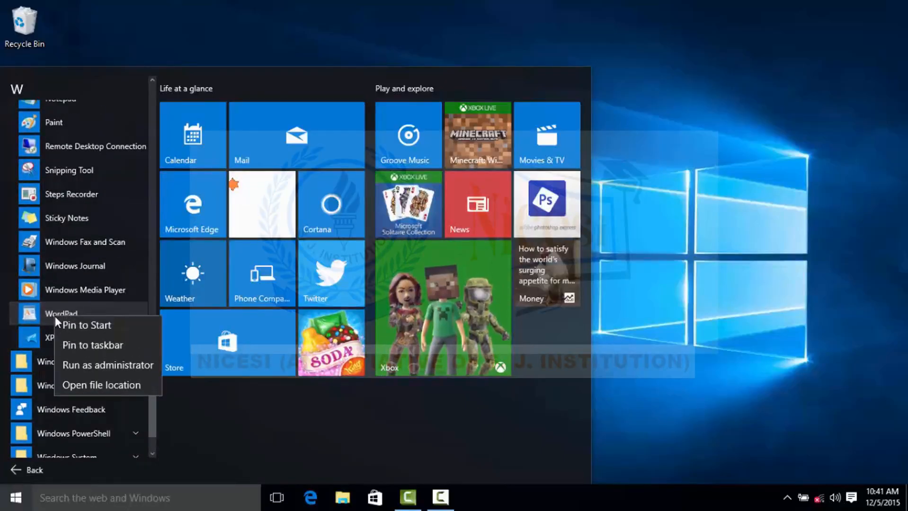
{"action": "left_click", "coordinate": [78, 327]}
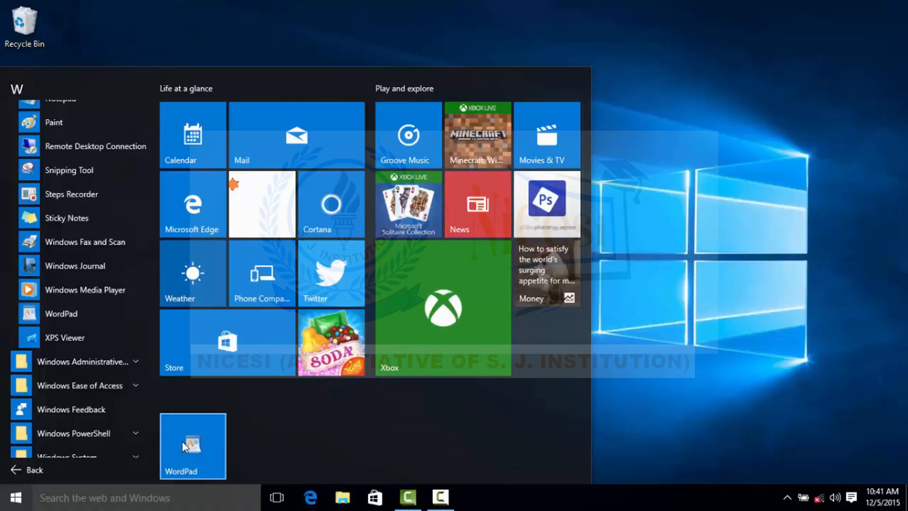
Pin WordPad to the taskbar as well and return to the desktop
{"action": "right_click", "coordinate": [59, 313]}
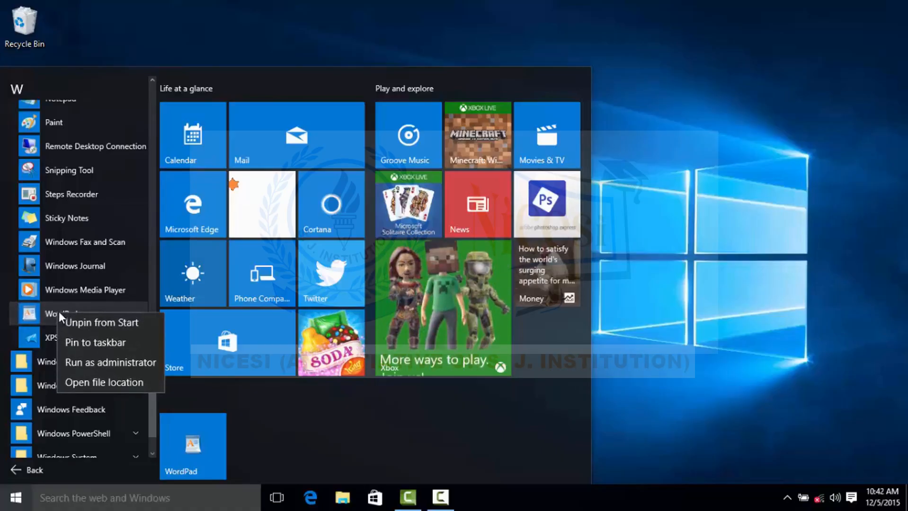
{"action": "left_click", "coordinate": [85, 341]}
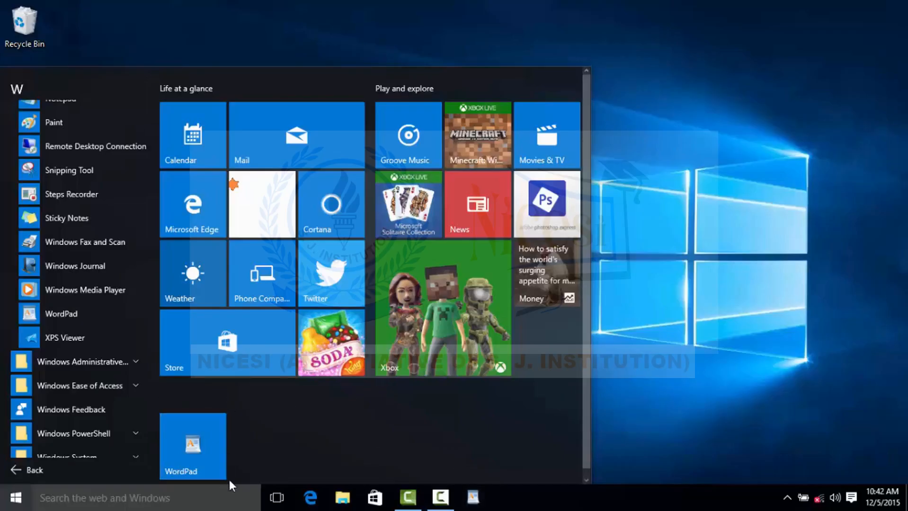
{"action": "left_click", "coordinate": [807, 271]}
Search Windows for "WOR" and launch the WordPad desktop app from the results
{"action": "left_click", "coordinate": [6, 501]}
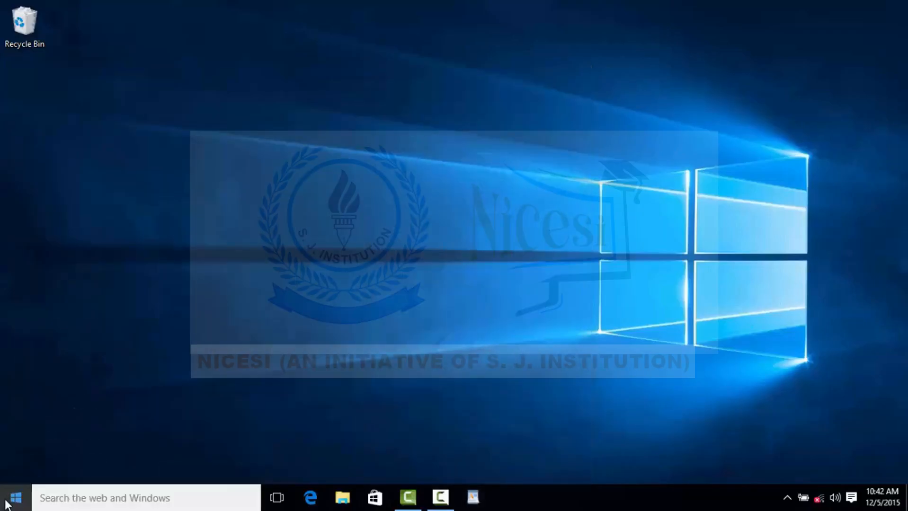
{"action": "left_click", "coordinate": [65, 499]}
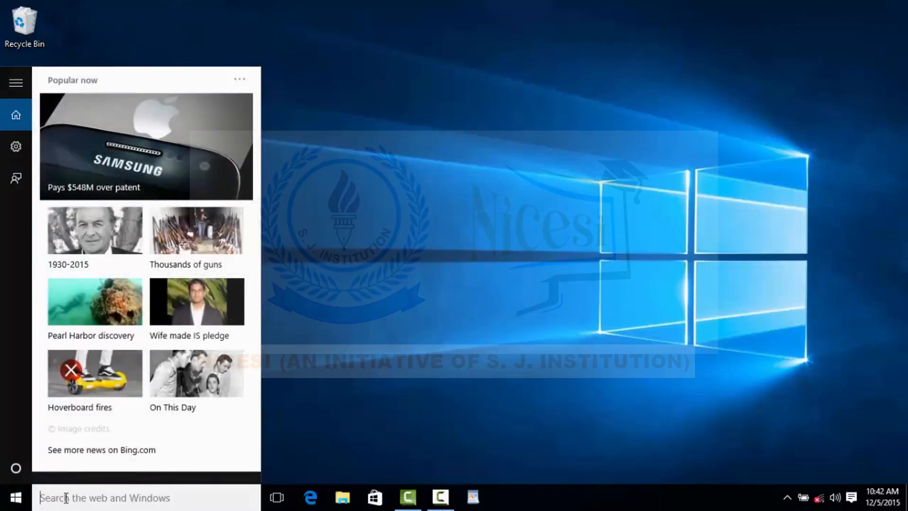
{"action": "type", "text": "WOR"}
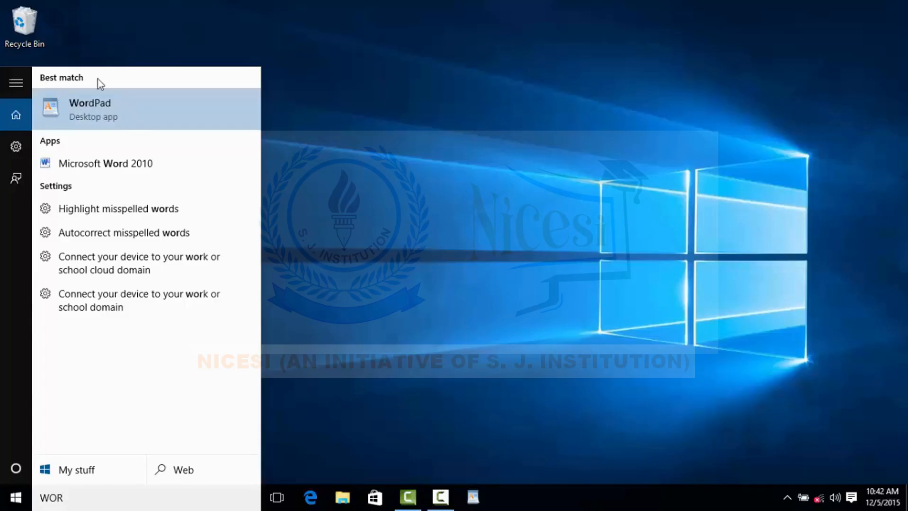
{"action": "left_click", "coordinate": [78, 106]}
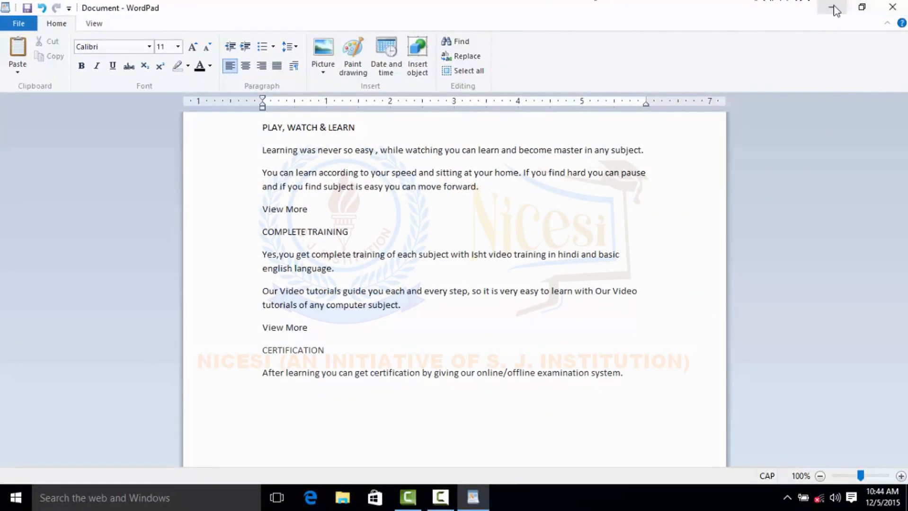
Cycle the WordPad window through its restored-down, maximized and minimized states and bring the document back on screen
{"action": "left_click", "coordinate": [861, 9]}
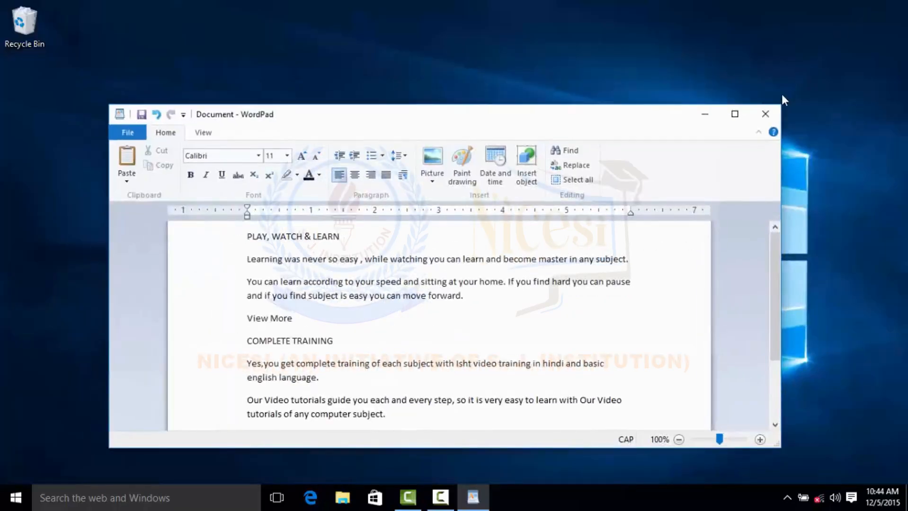
{"action": "left_click", "coordinate": [735, 116]}
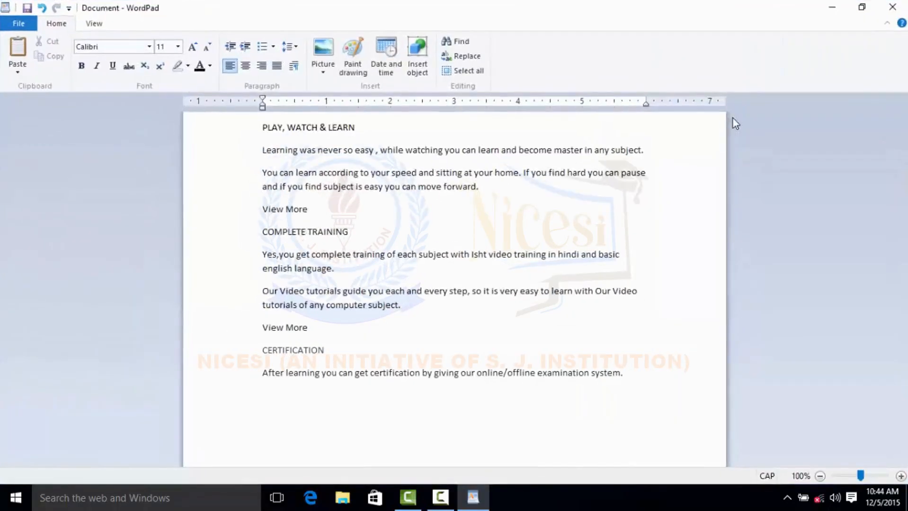
{"action": "left_click", "coordinate": [836, 6]}
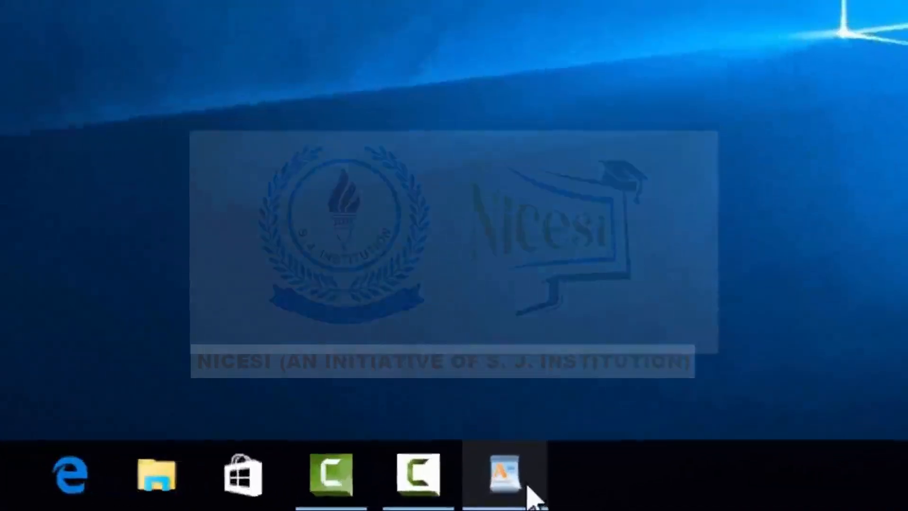
{"action": "mouse_move", "coordinate": [534, 497]}
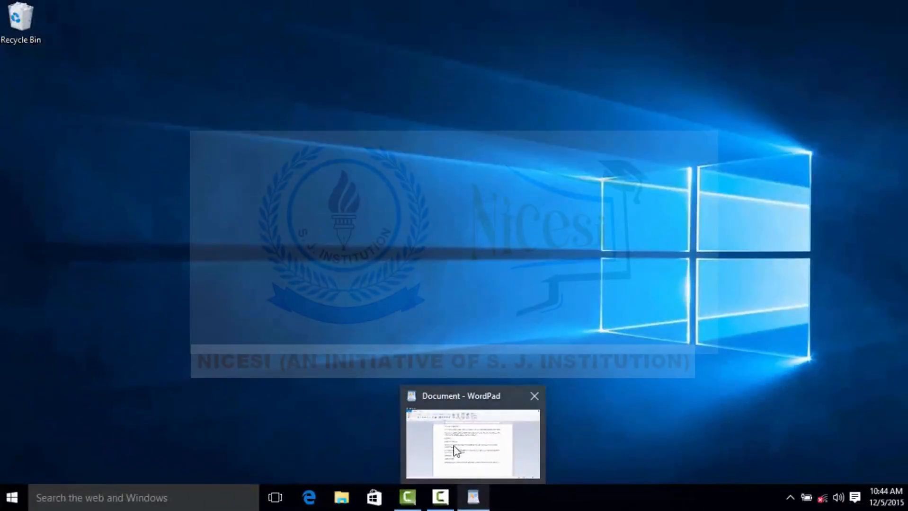
{"action": "mouse_move", "coordinate": [457, 440]}
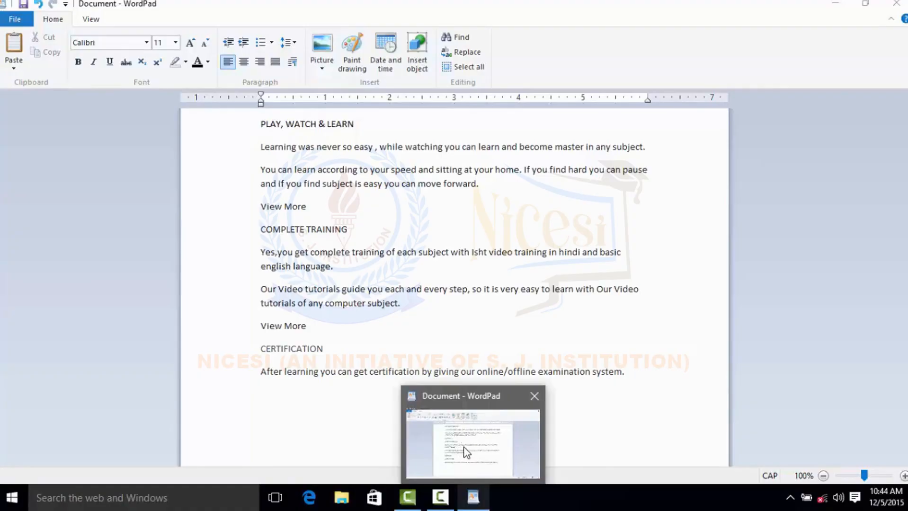
{"action": "left_click", "coordinate": [466, 450]}
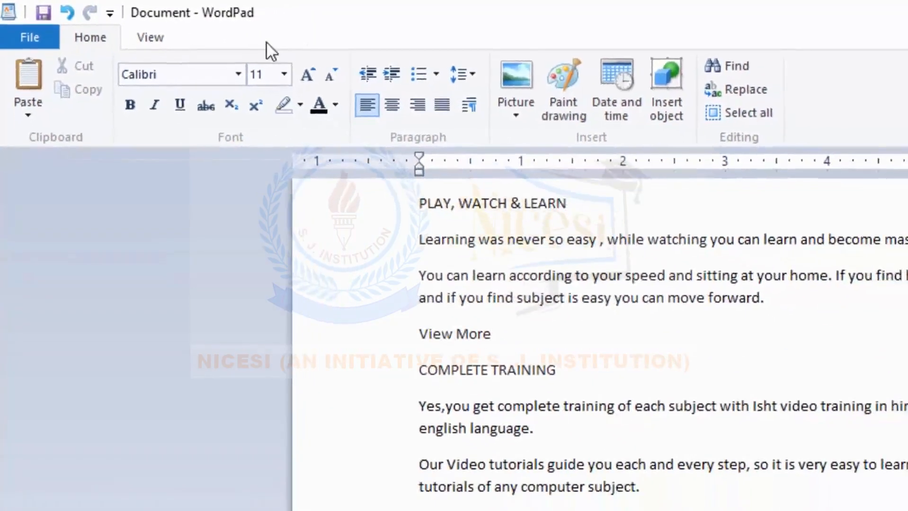
Review WordPad's file commands and view options, and return to the Home commands
{"action": "left_click", "coordinate": [34, 31]}
{"action": "left_click", "coordinate": [151, 39]}
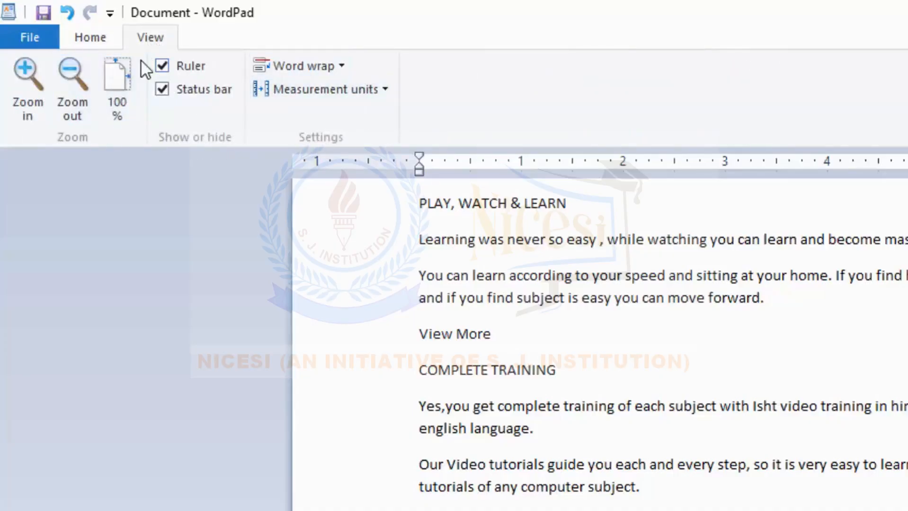
{"action": "left_click", "coordinate": [90, 37]}
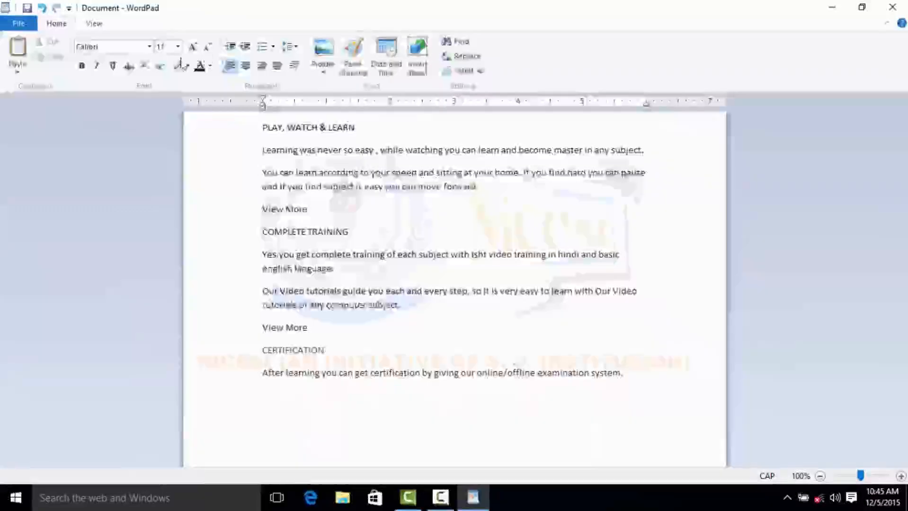